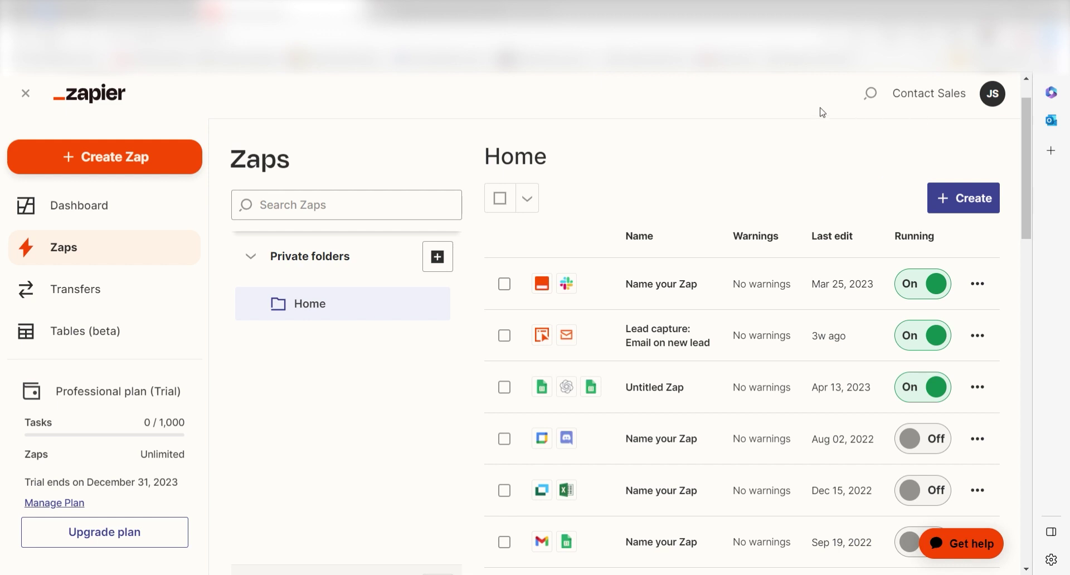
Step: Create a new Zap using Slack's New Message Posted to Channel trigger event
left_click(170, 151)
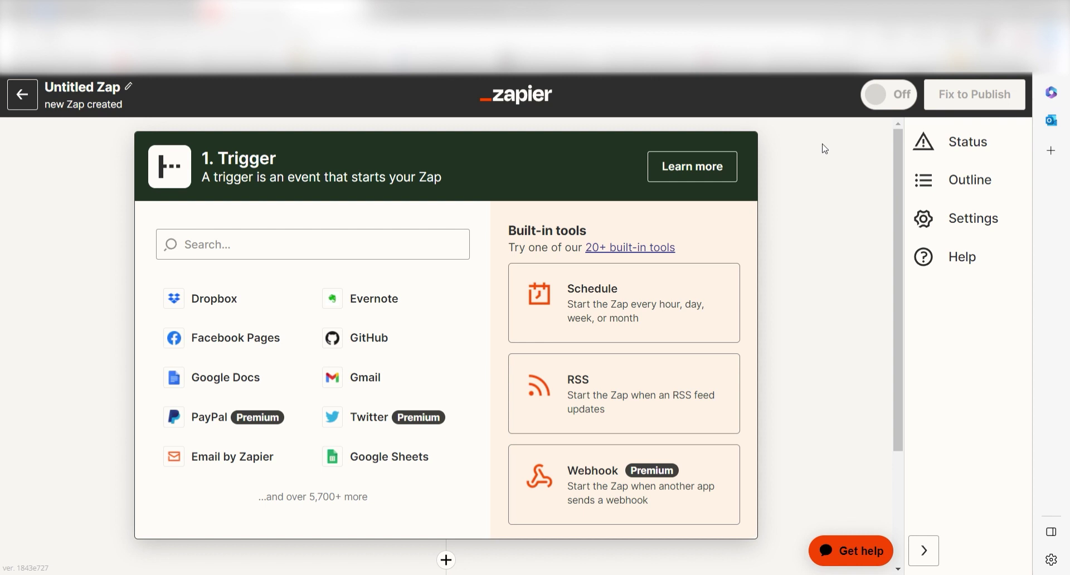
left_click(439, 248)
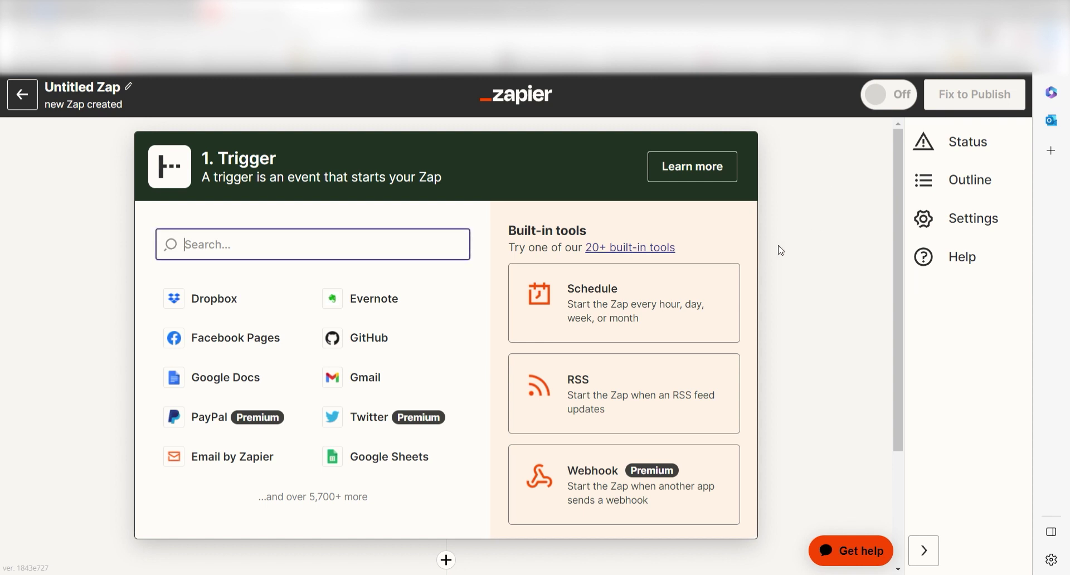
type("slack")
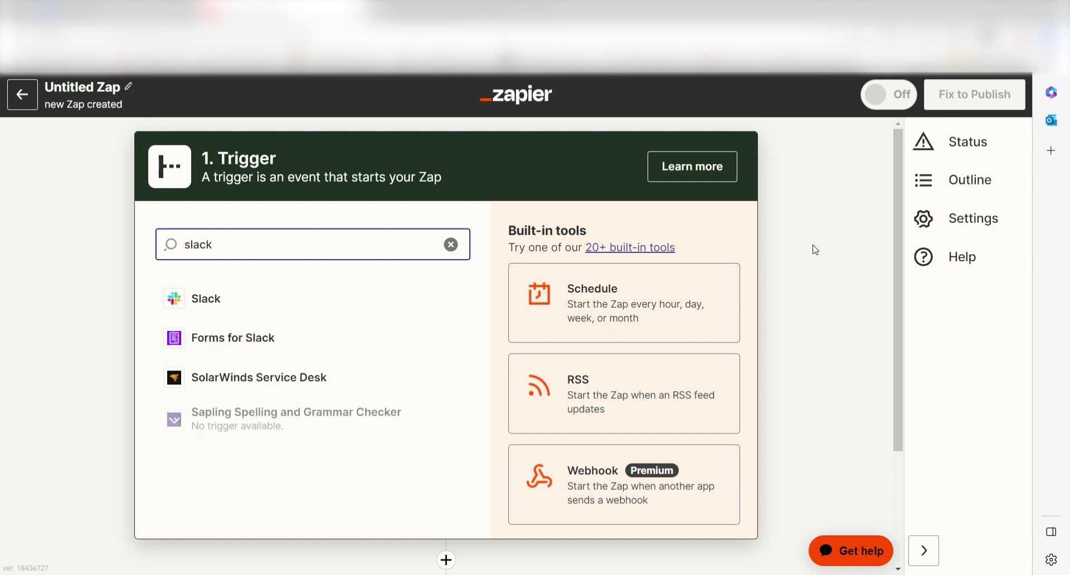
left_click(394, 298)
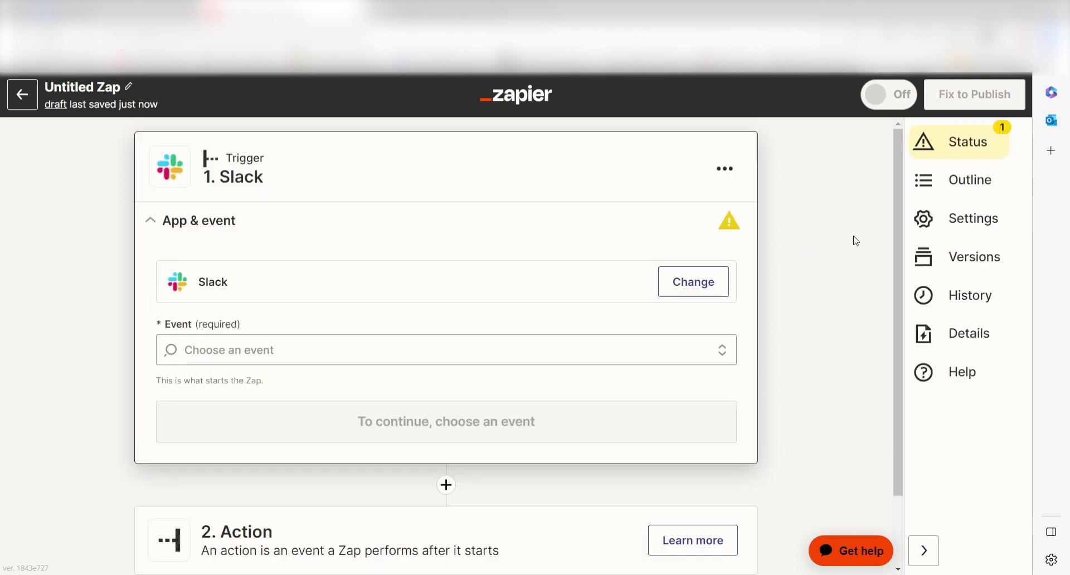
left_click(717, 360)
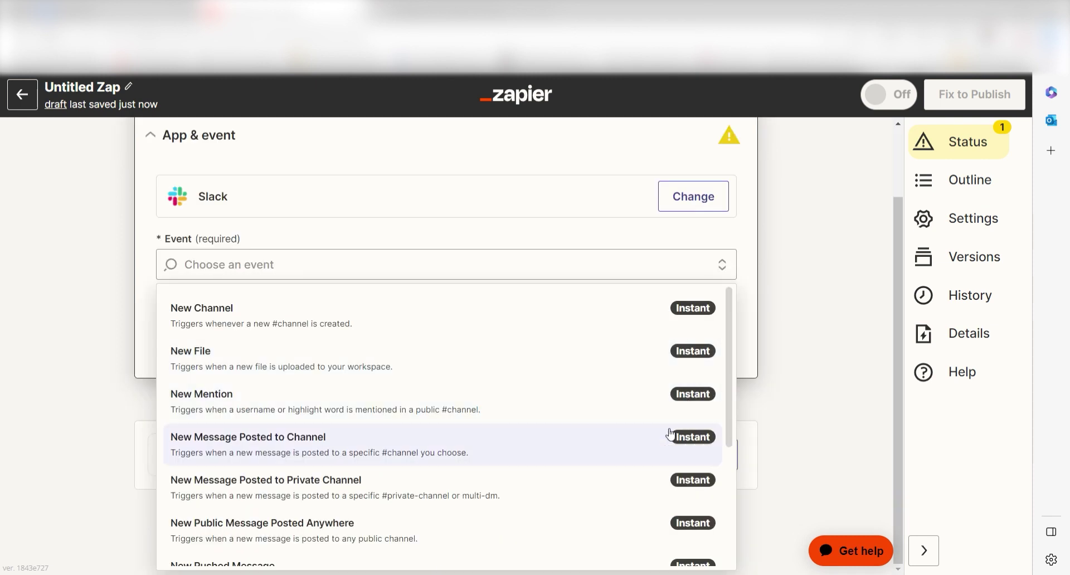
left_click(652, 453)
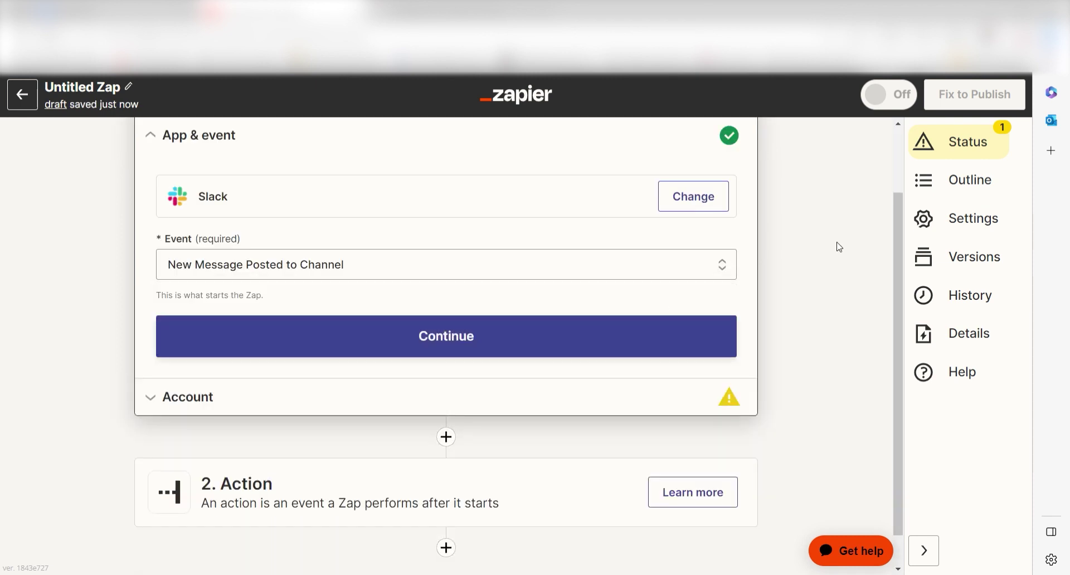
Step: Allow Zapier access to the Zapier! Slack workspace to connect the trigger account
left_click(657, 335)
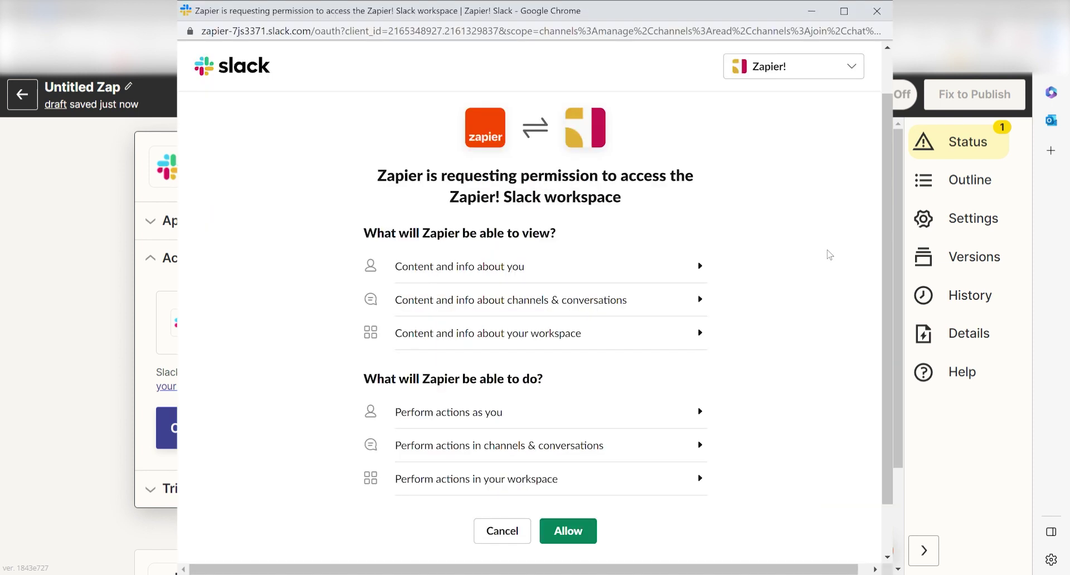
scroll(588, 403, "down", 2)
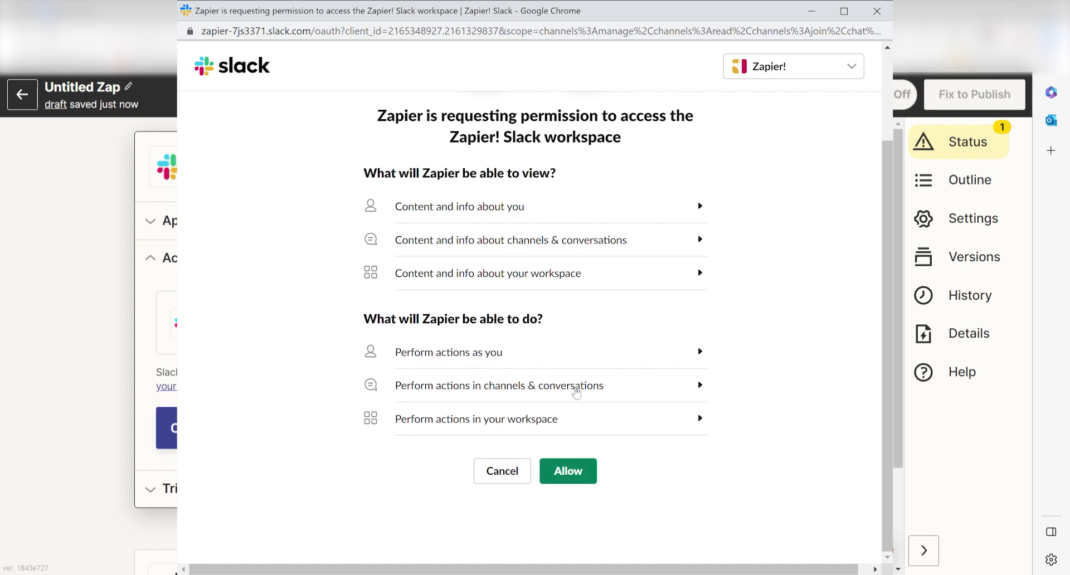
left_click(575, 475)
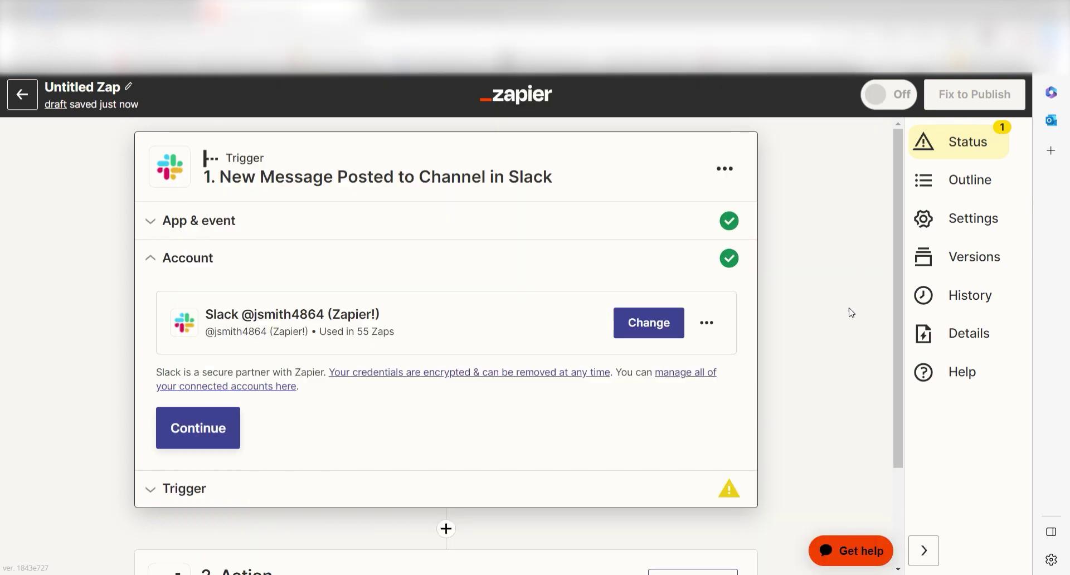
Step: Set the Slack trigger to watch the random channel
left_click(233, 423)
scroll(905, 192, "down", 2)
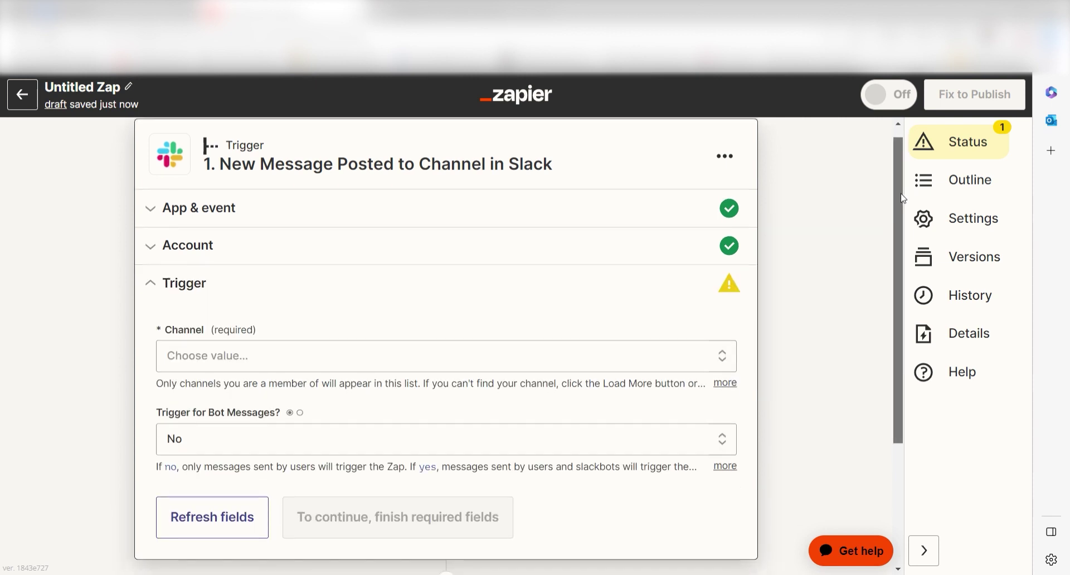
left_click(600, 276)
left_click(453, 452)
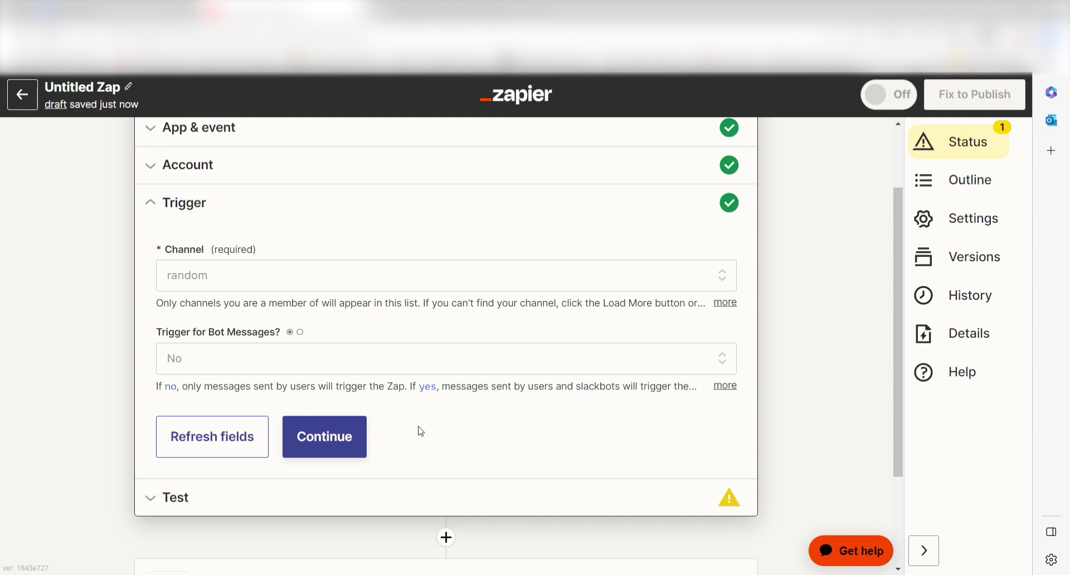
Step: Test the trigger to pull a sample message from the random channel
left_click(334, 438)
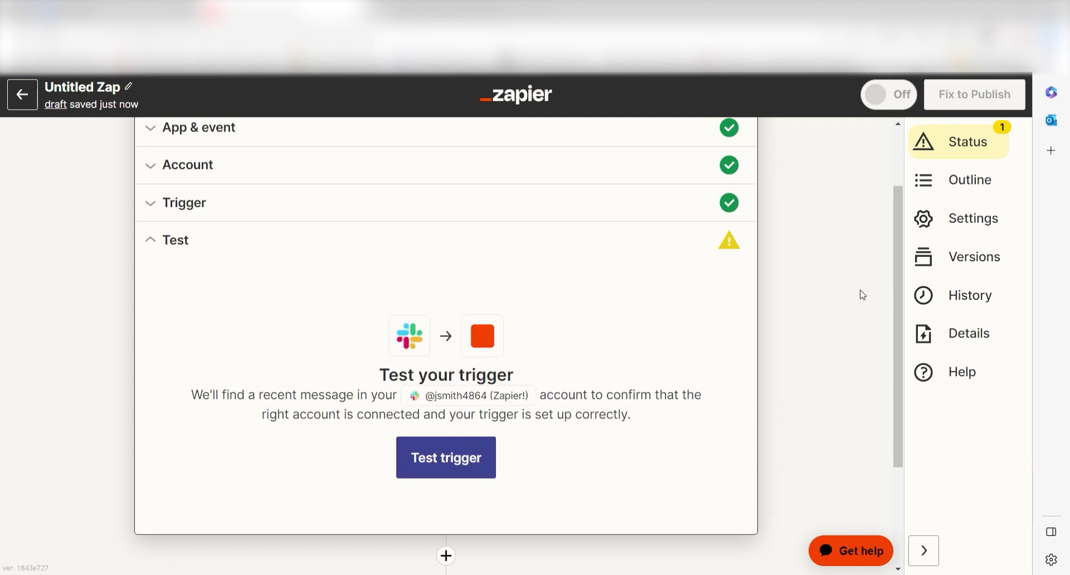
left_click(509, 460)
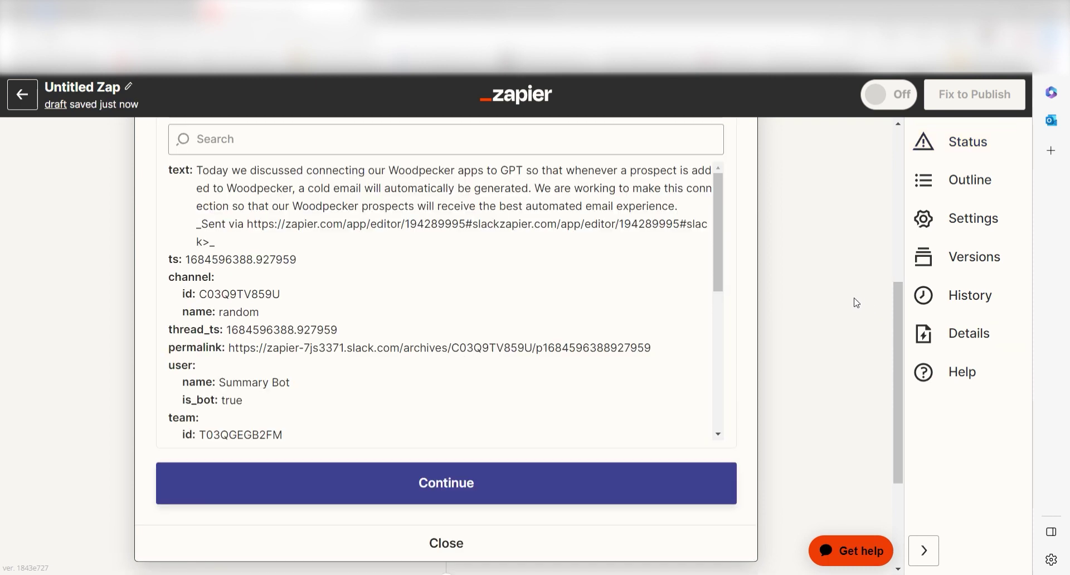
left_click(583, 499)
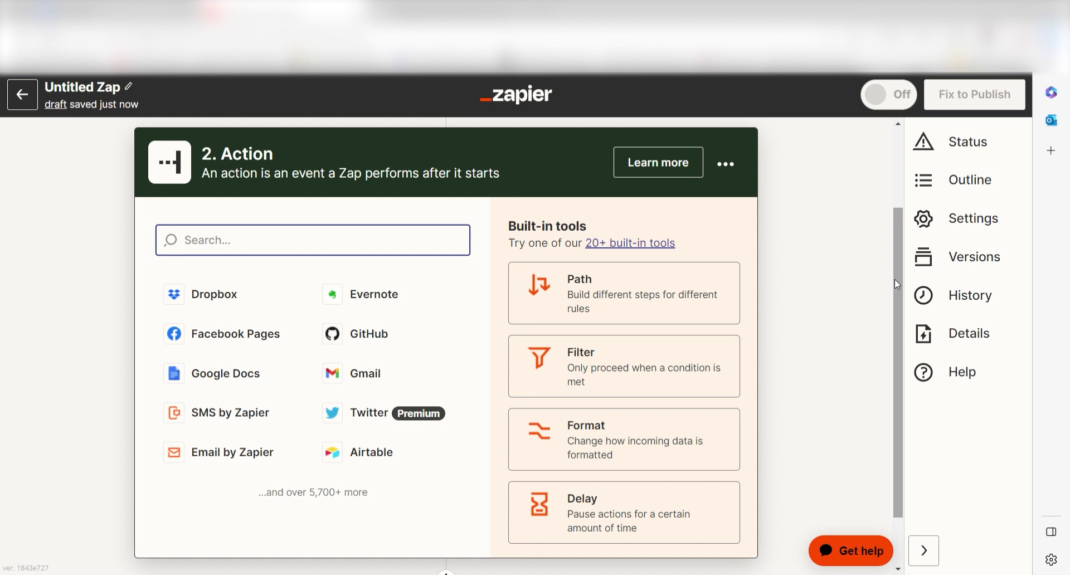
Step: Make the action ChatGPT's Conversation event and continue to account setup
type("chatgpt")
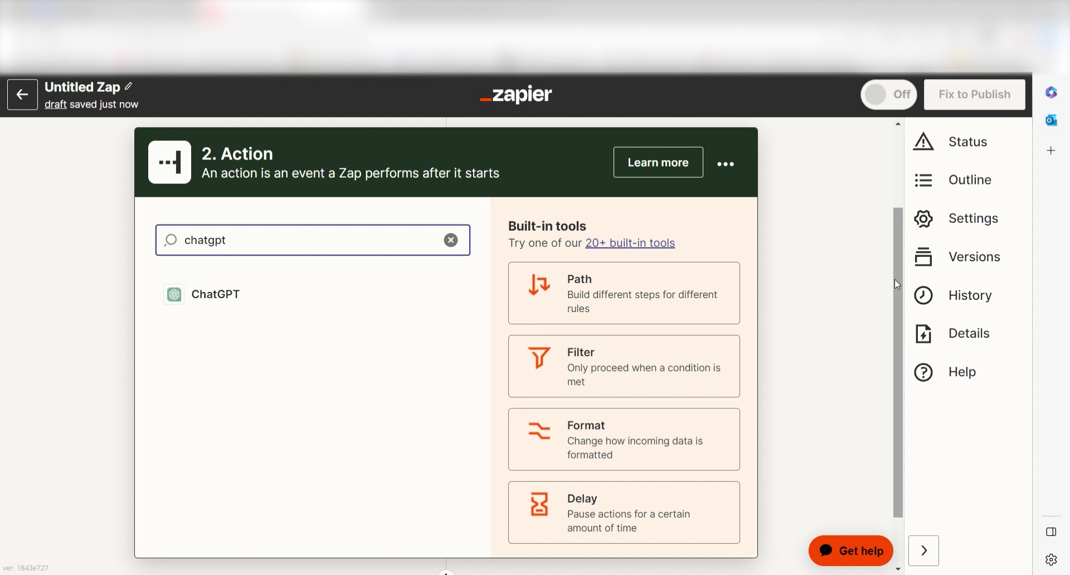
left_click(360, 301)
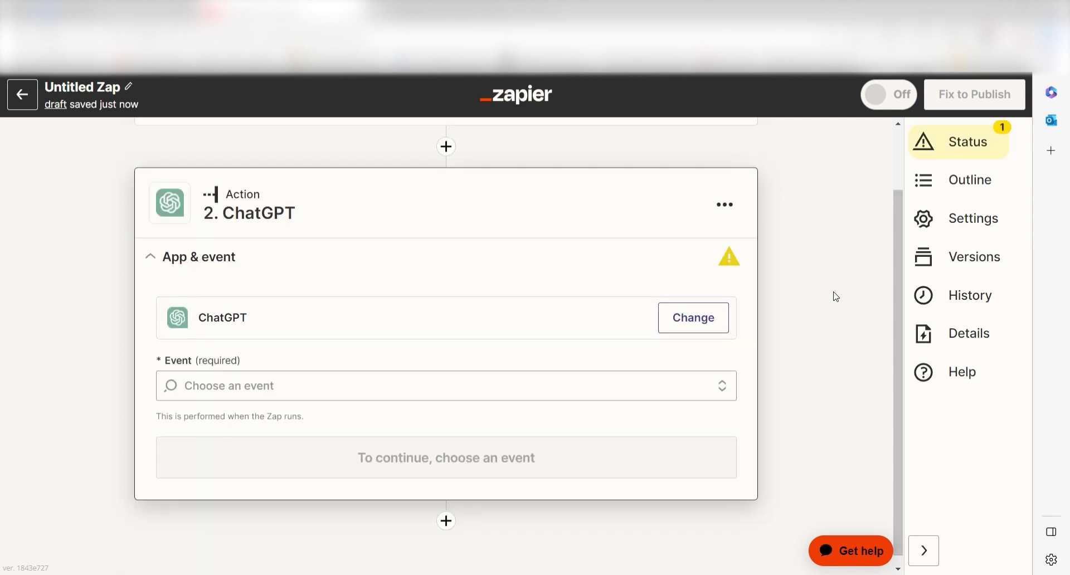
left_click(725, 390)
left_click(721, 437)
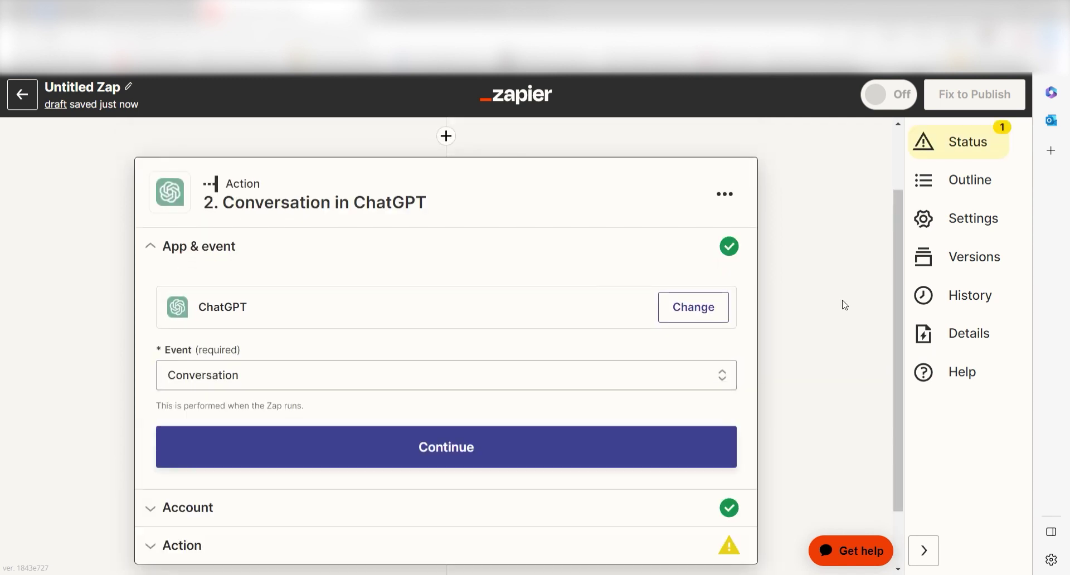
left_click(656, 446)
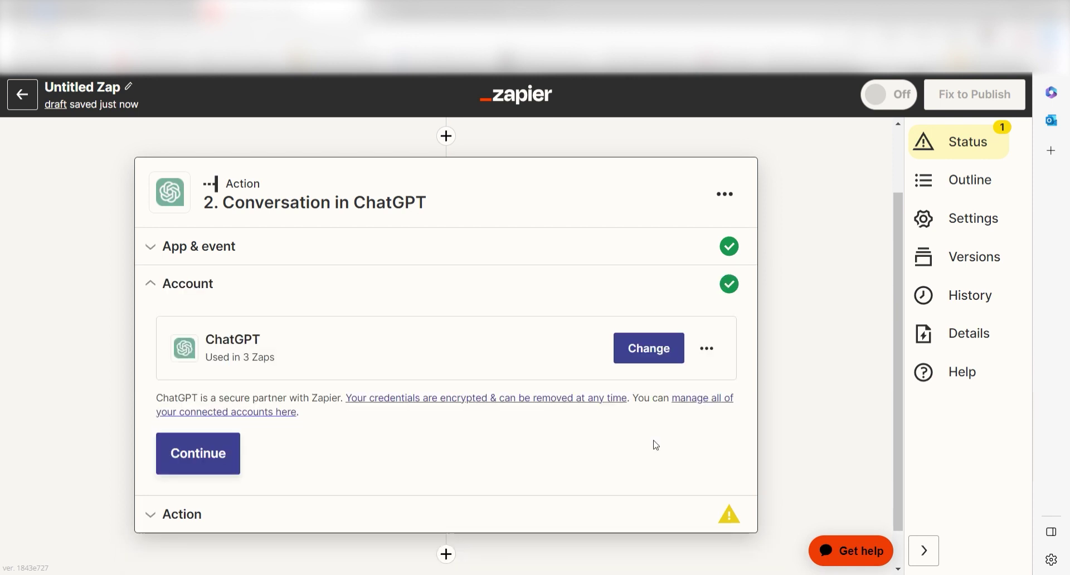
left_click_drag(896, 283, 896, 295)
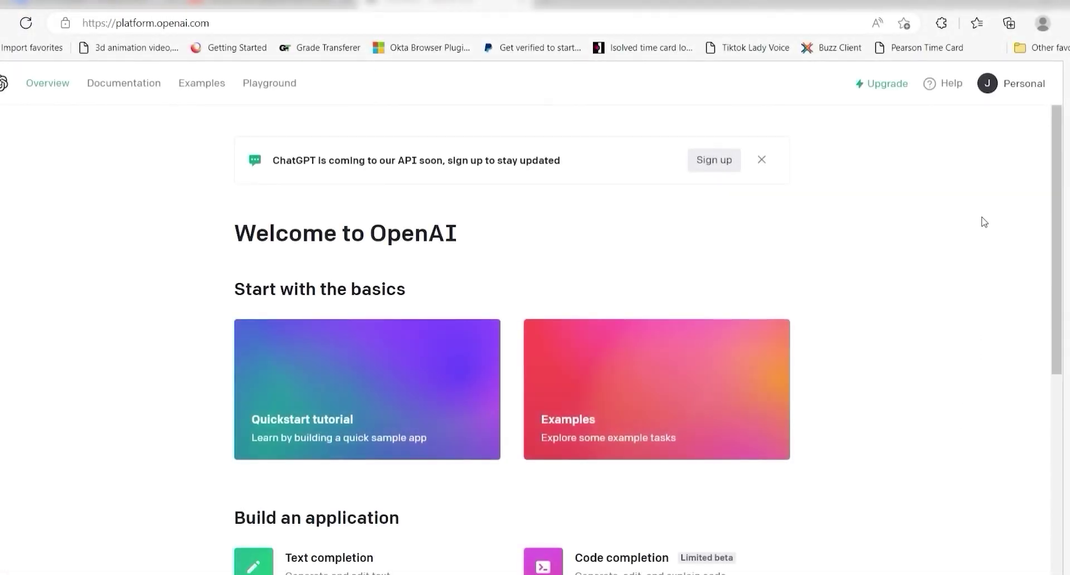
Step: On OpenAI Platform's API keys page, create a new secret key and copy it
left_click(1024, 85)
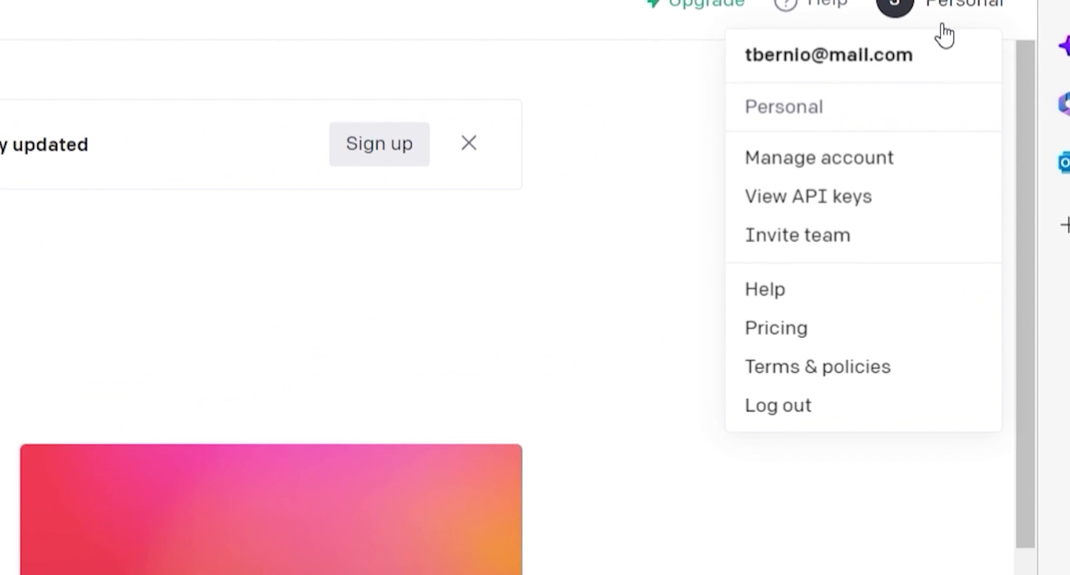
left_click(836, 198)
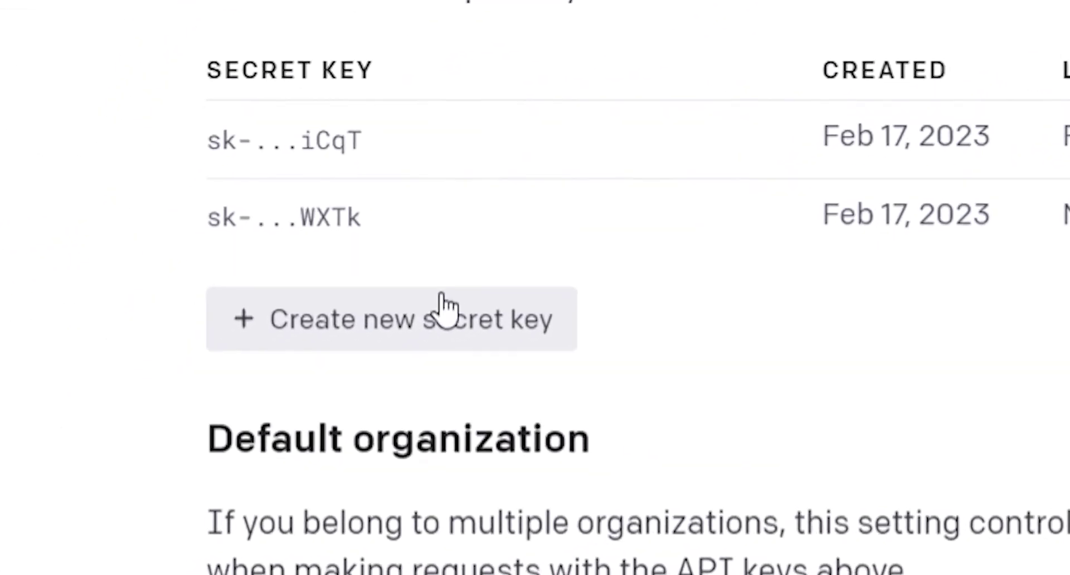
left_click(440, 305)
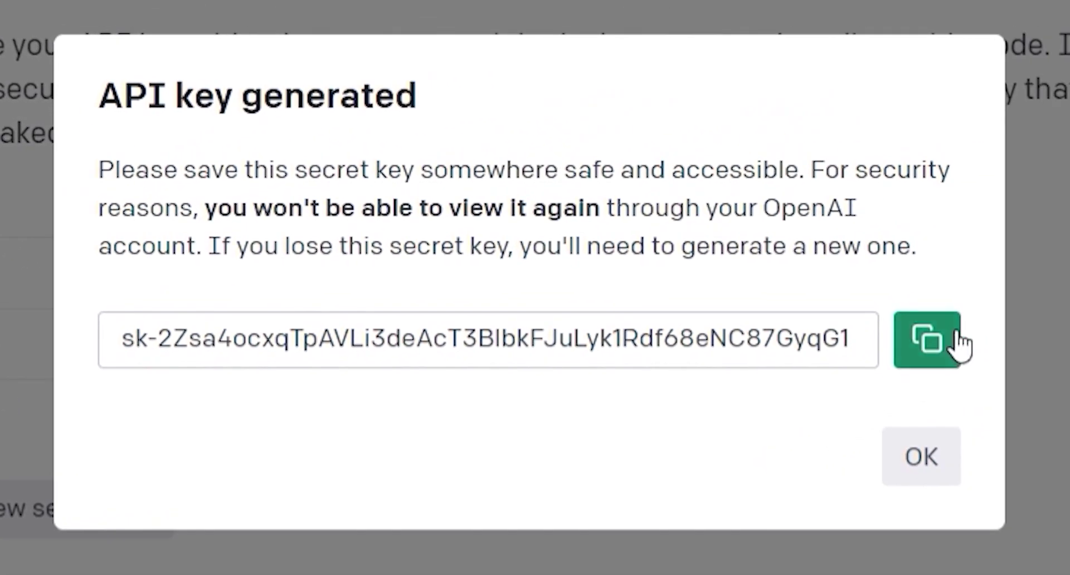
left_click(956, 341)
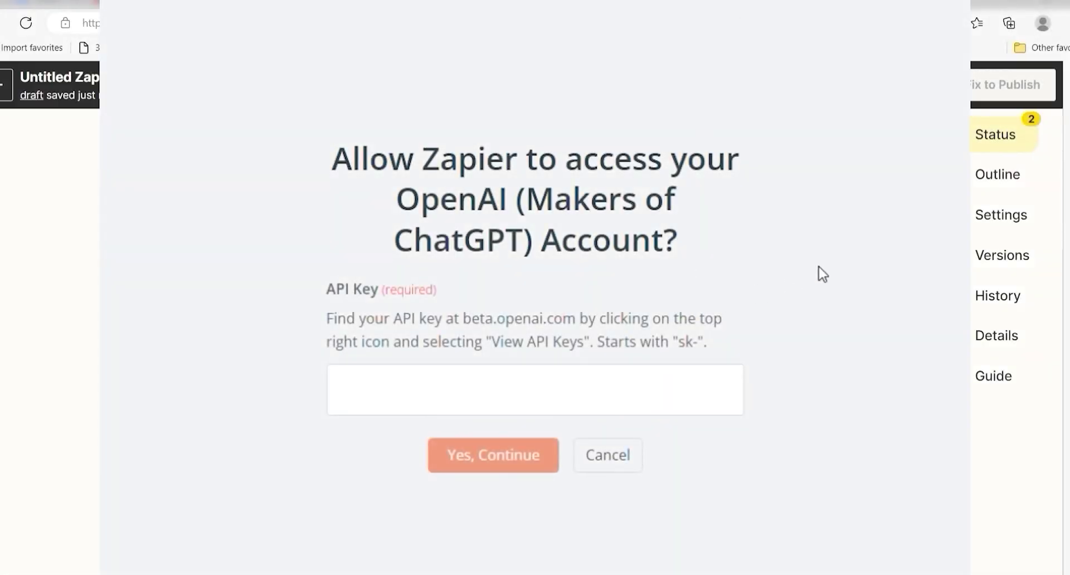
Step: Paste the copied API key to connect the OpenAI account in Zapier
left_click(624, 397)
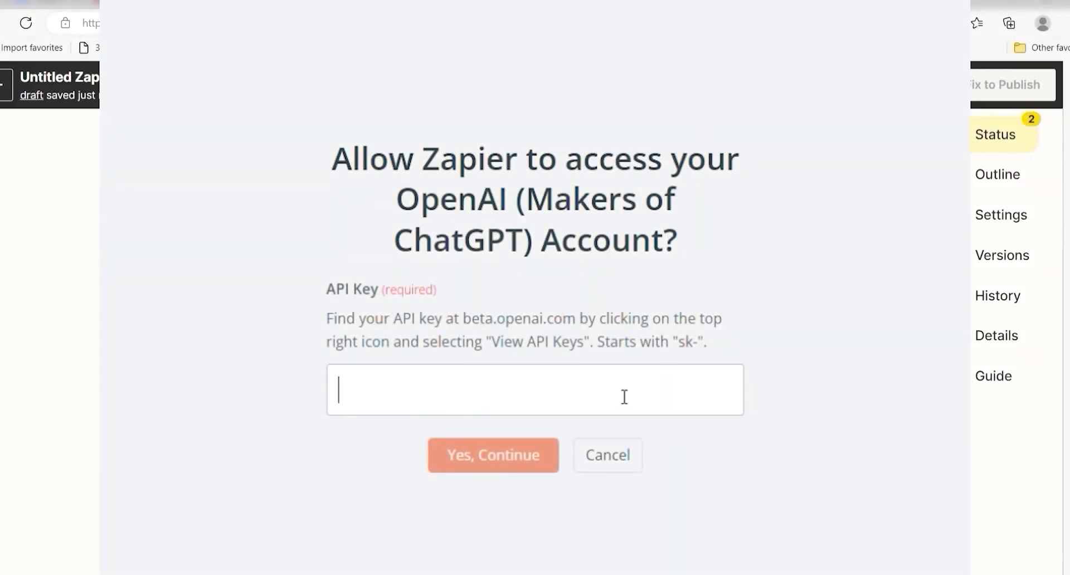
key("ctrl+v")
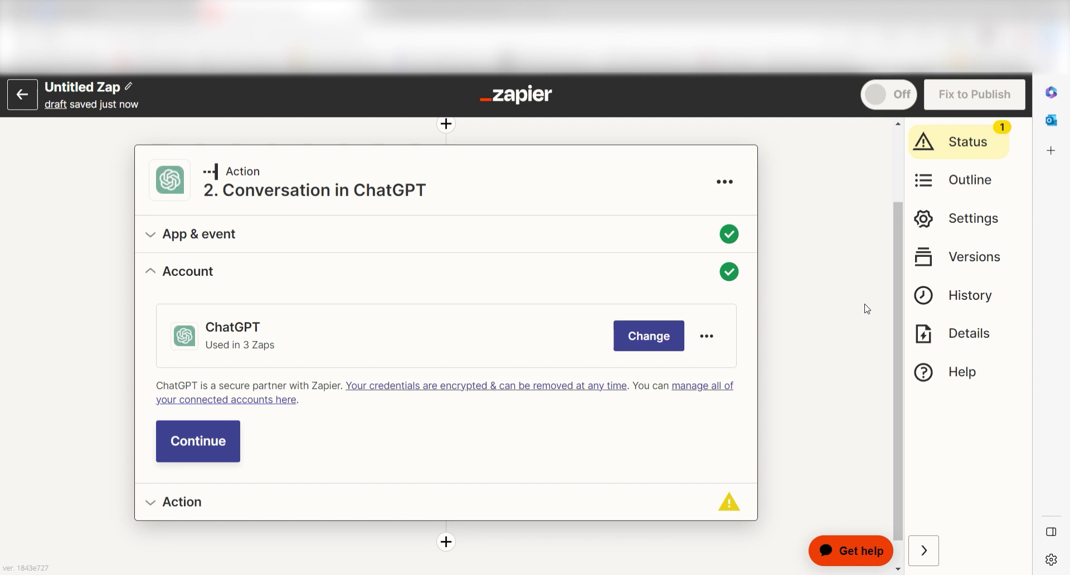
left_click(199, 442)
Step: Use the Slack message Text as the User Message, then test the ChatGPT action
left_click_drag(895, 290, 898, 329)
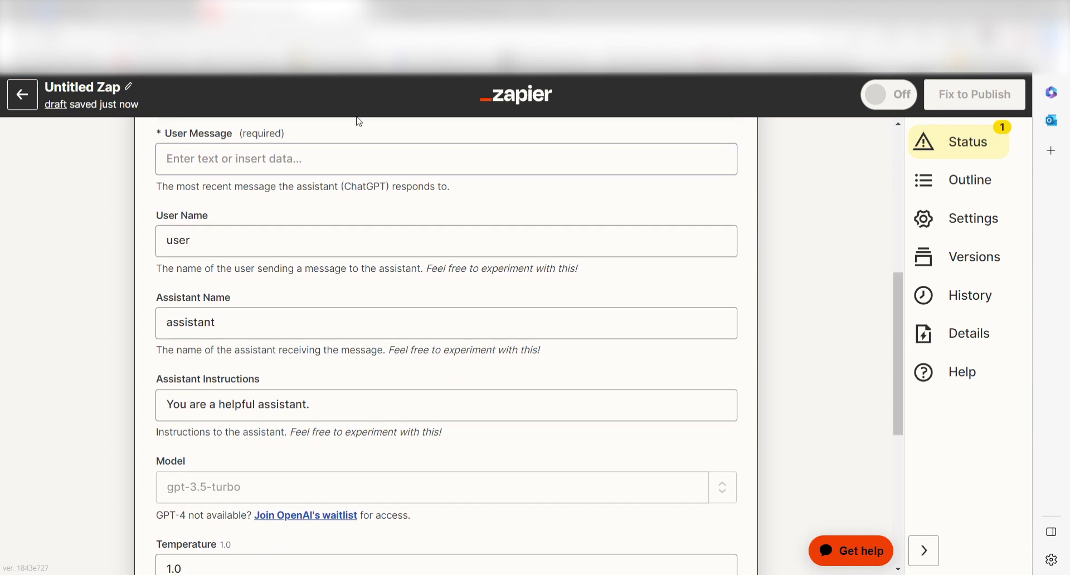
left_click(288, 159)
left_click(329, 317)
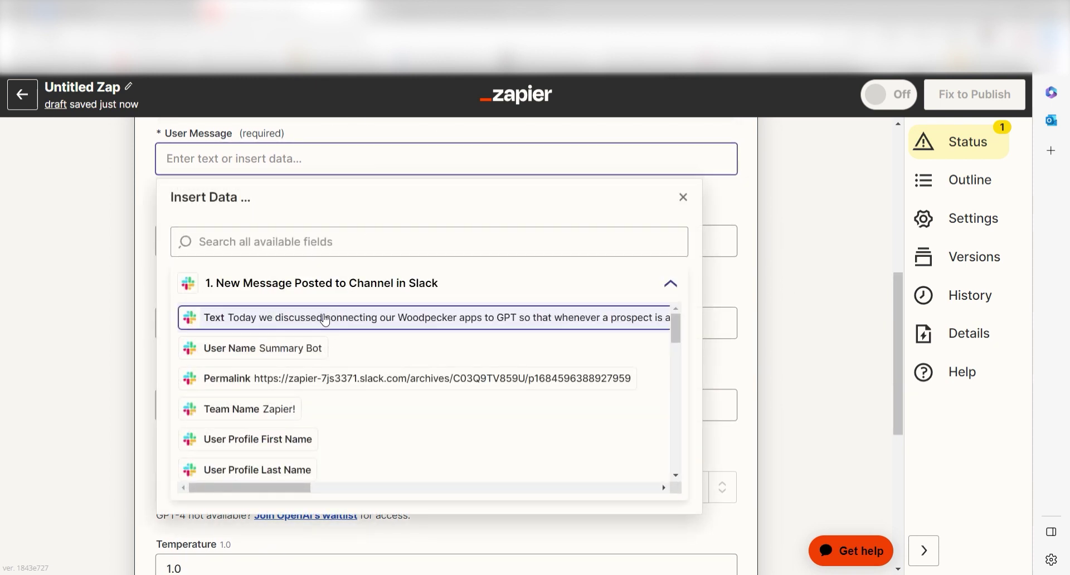
left_click(800, 279)
scroll(800, 280, "down", 5)
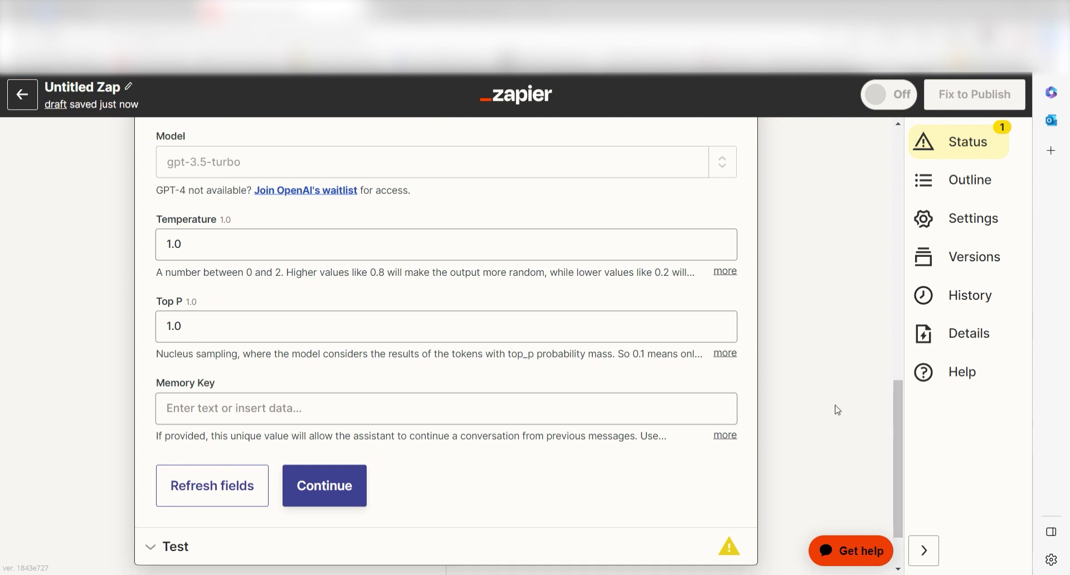
left_click(342, 485)
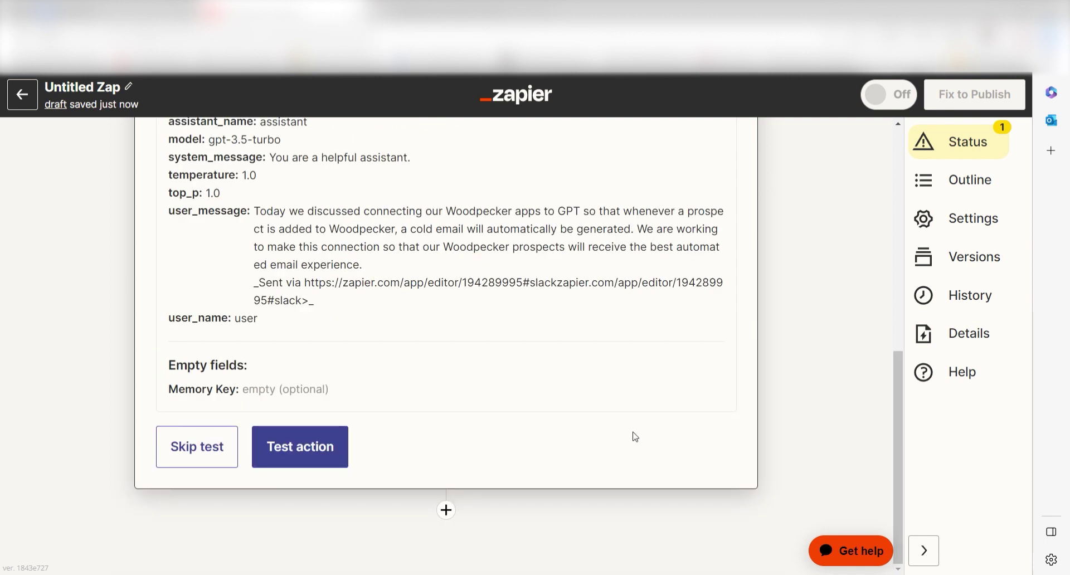
left_click(306, 446)
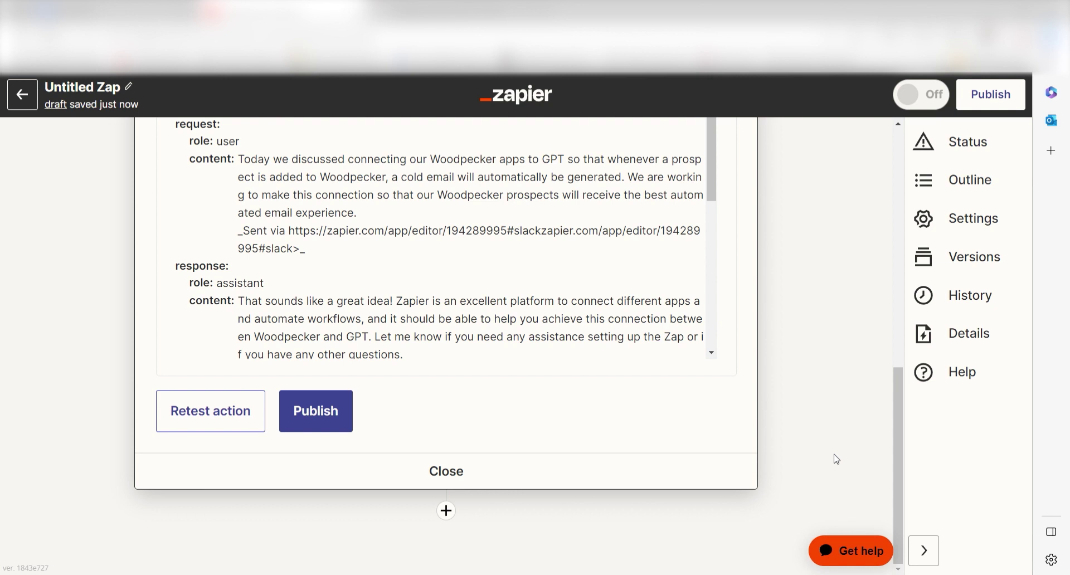
Step: Add a third step using Slack's Send Channel Message event with the connected account
left_click(448, 510)
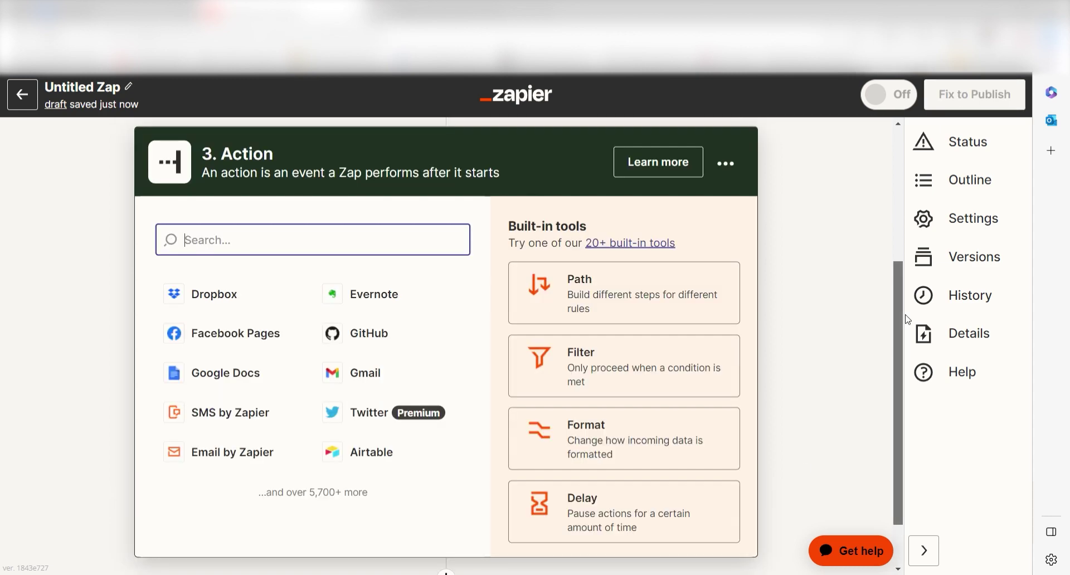
type("slack")
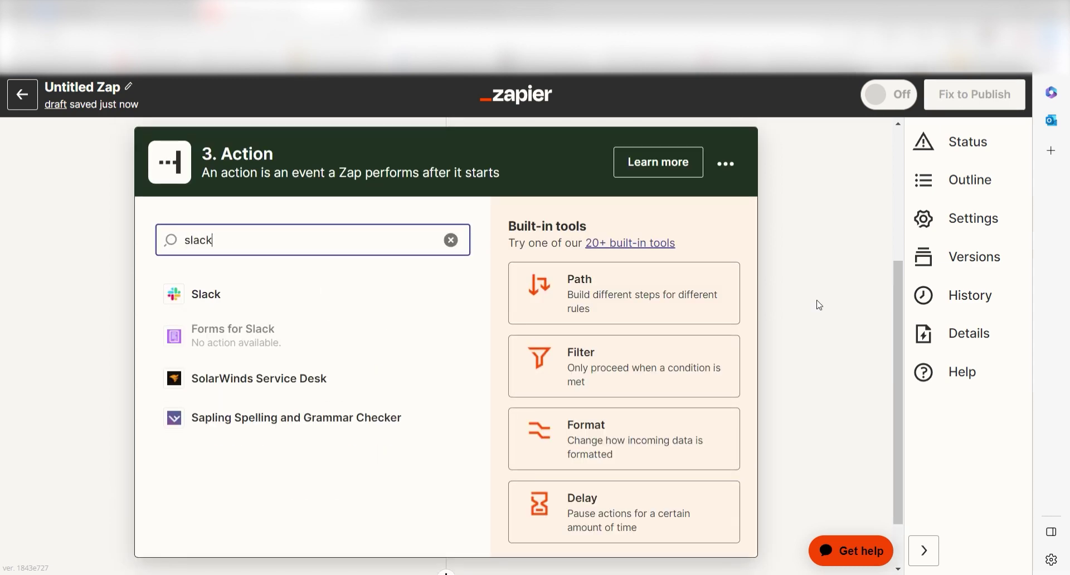
left_click(437, 310)
left_click(706, 386)
left_click(551, 477)
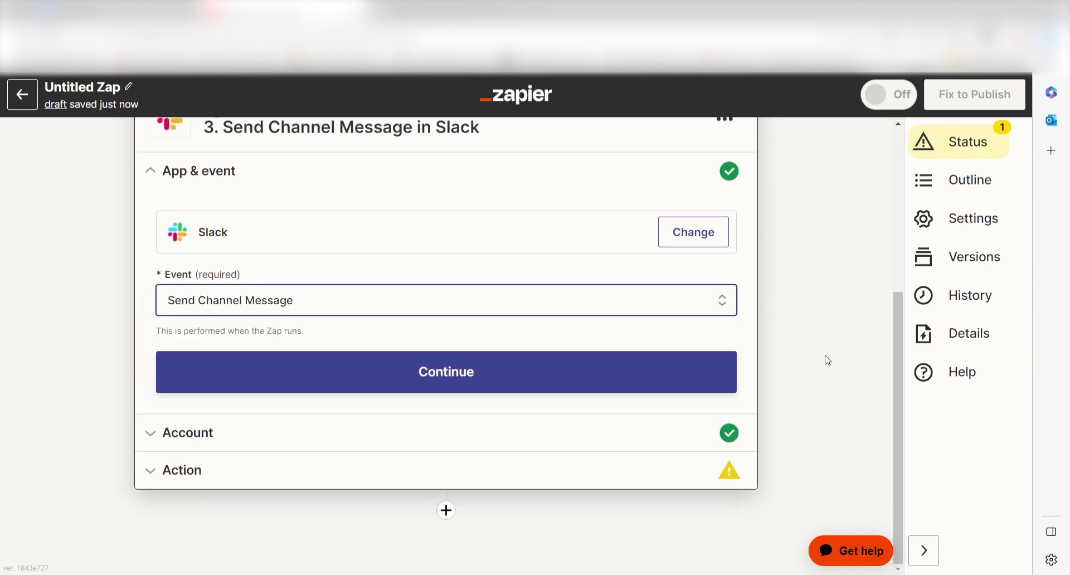
left_click(609, 370)
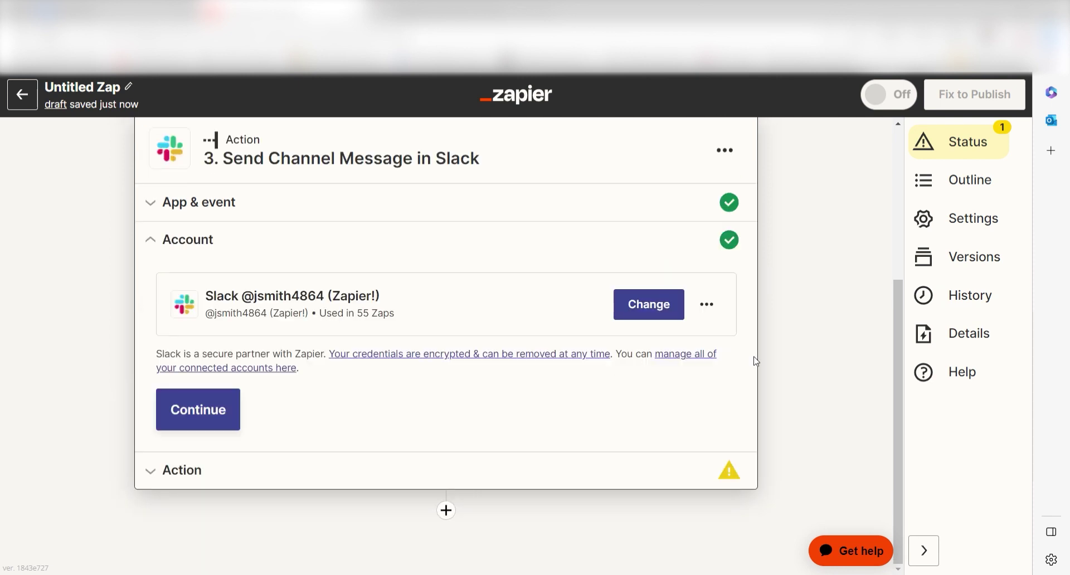
left_click(206, 410)
left_click_drag(902, 228, 896, 269)
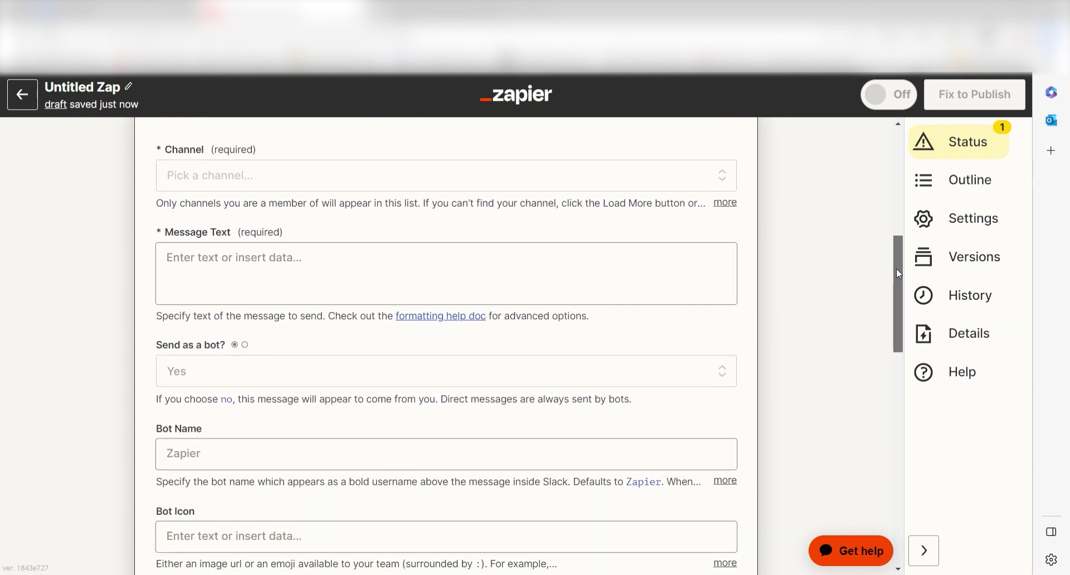
Step: Post ChatGPT's Assistant Response Message to the random channel as bot 'GPT Bot'
left_click(707, 175)
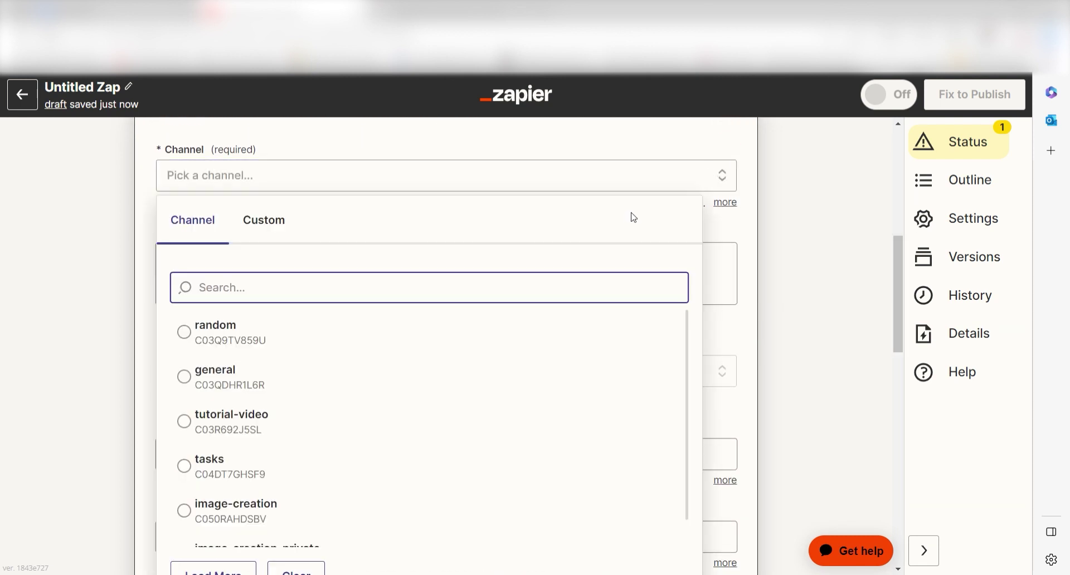
left_click(388, 337)
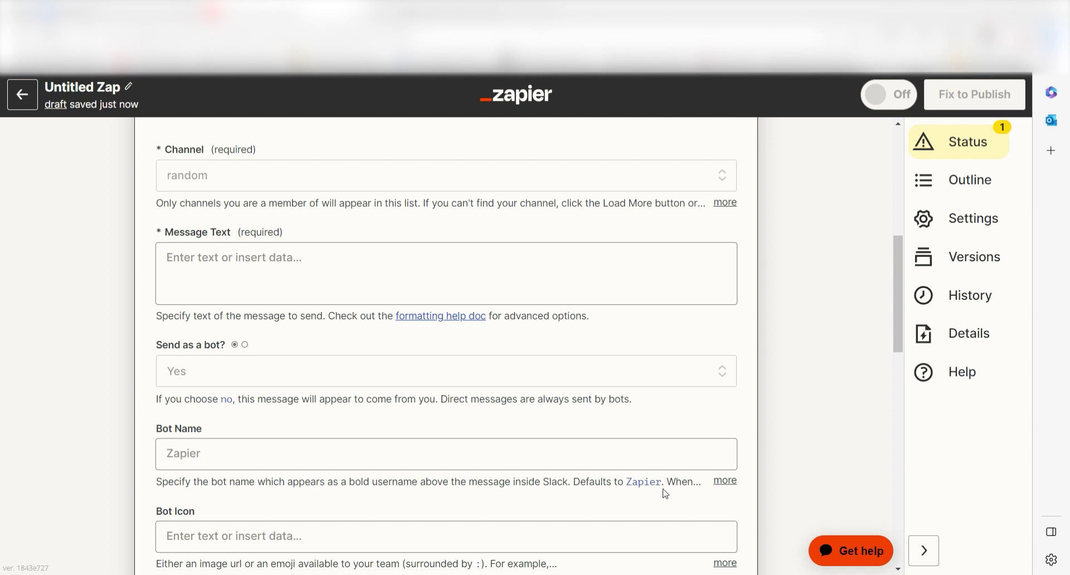
left_click(446, 273)
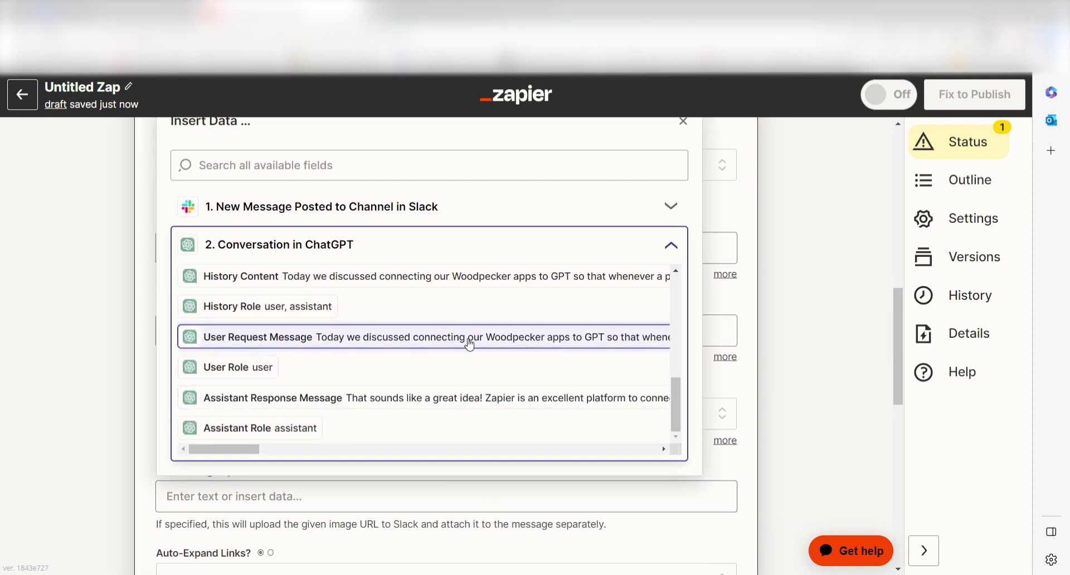
left_click(401, 397)
left_click_drag(897, 232, 864, 463)
left_click(724, 246)
type("GPT Bot")
Step: Finish the Slack step and test it, sending GPT Bot's reply to #random
left_click(346, 411)
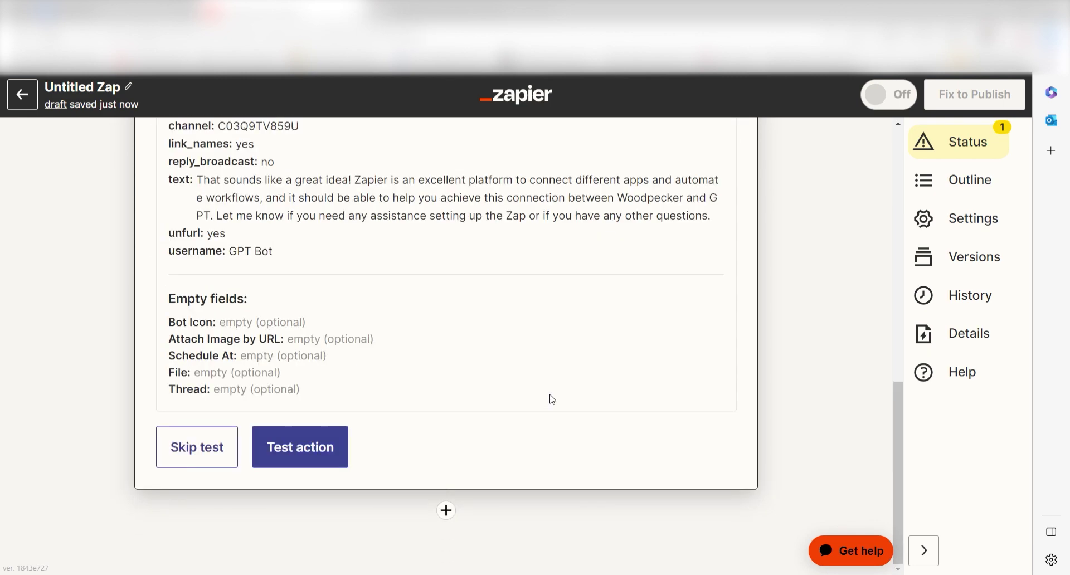
left_click(345, 440)
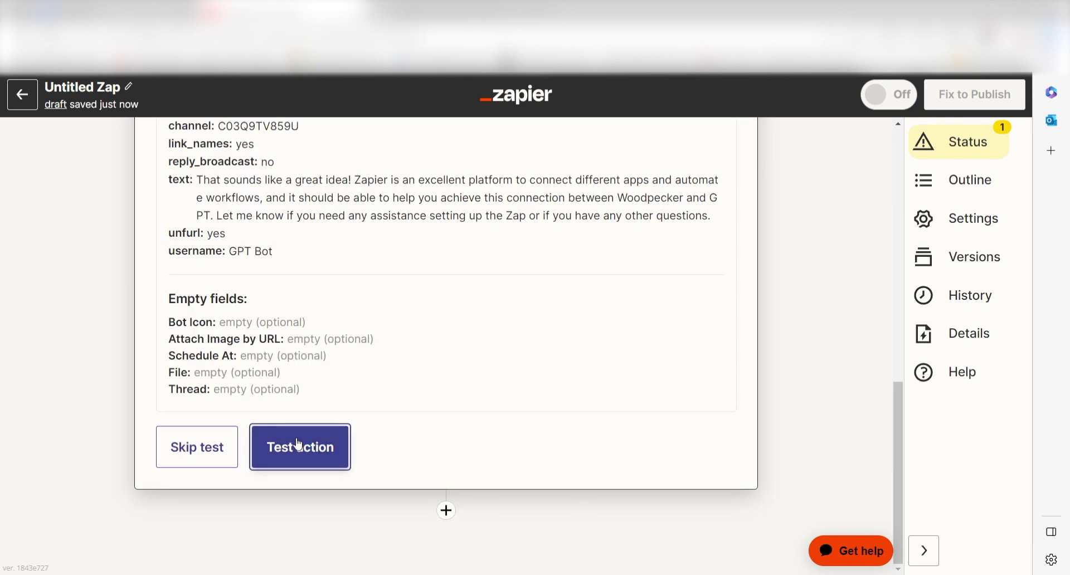